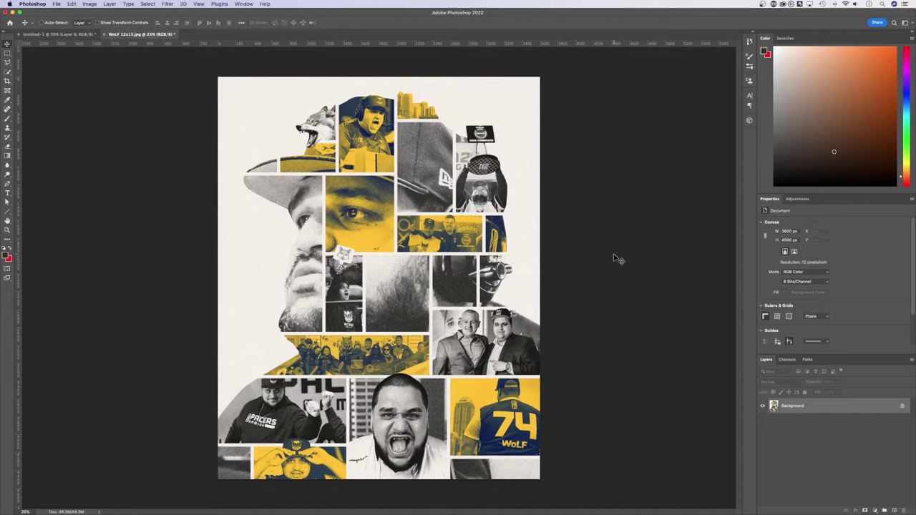
# Open Image Size for the poster, showing 50 × 62.5 inches at 72 ppi, and move the dialog aside
pyautogui.click(89, 4)
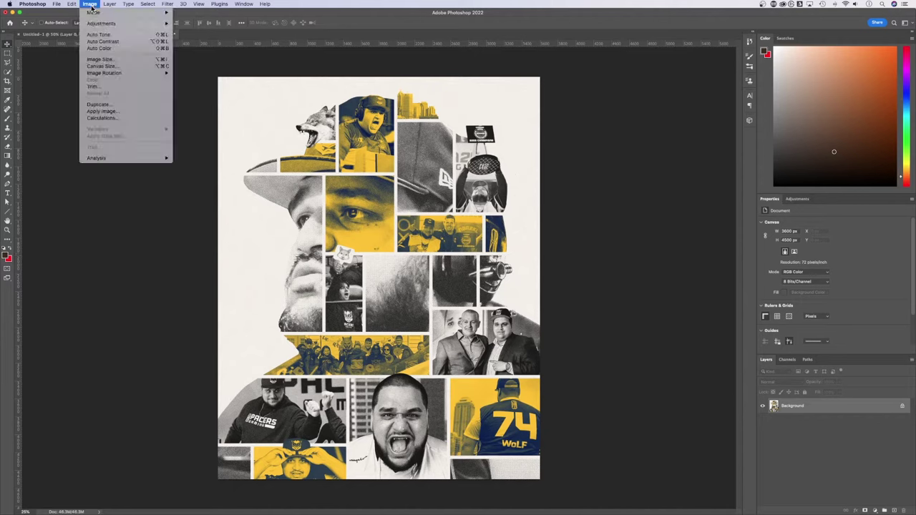
pyautogui.click(99, 58)
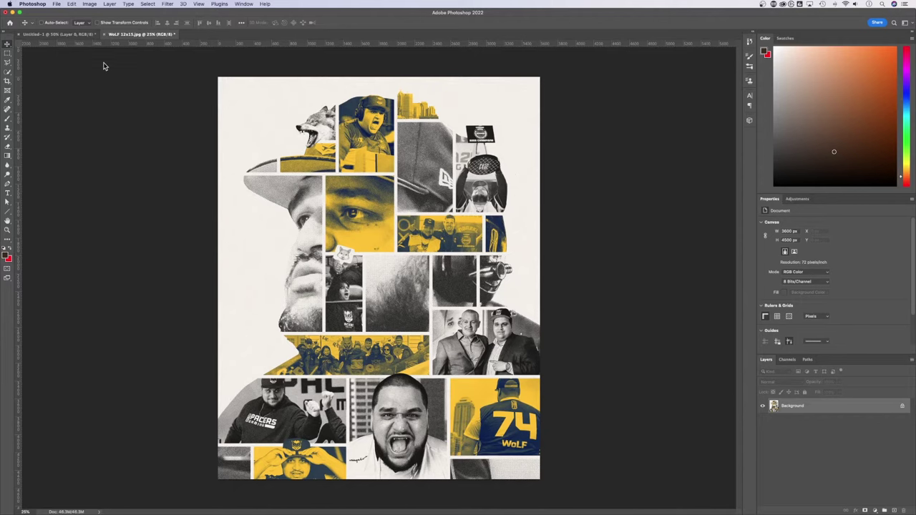
pyautogui.moveTo(545, 196); pyautogui.dragTo(637, 183)
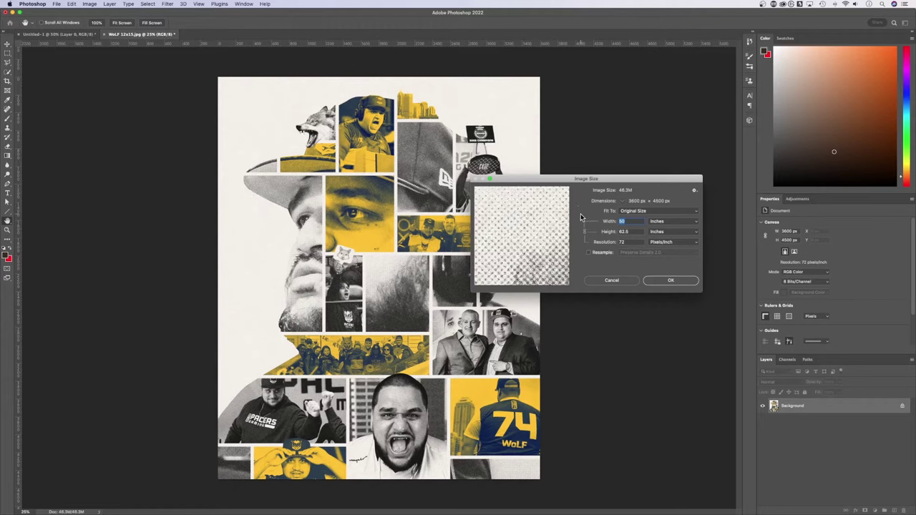
# Change the resolution from 72 to 300 ppi without resampling, for a 12 × 15 inch print size
pyautogui.doubleClick(630, 242)
pyautogui.write('300')
pyautogui.doubleClick(640, 246)
# Restore the resolution to 72 ppi and enable Resample using Preserve Details 2.0
pyautogui.click(603, 244)
pyautogui.write('72')
pyautogui.click(590, 254)
pyautogui.click(657, 252)
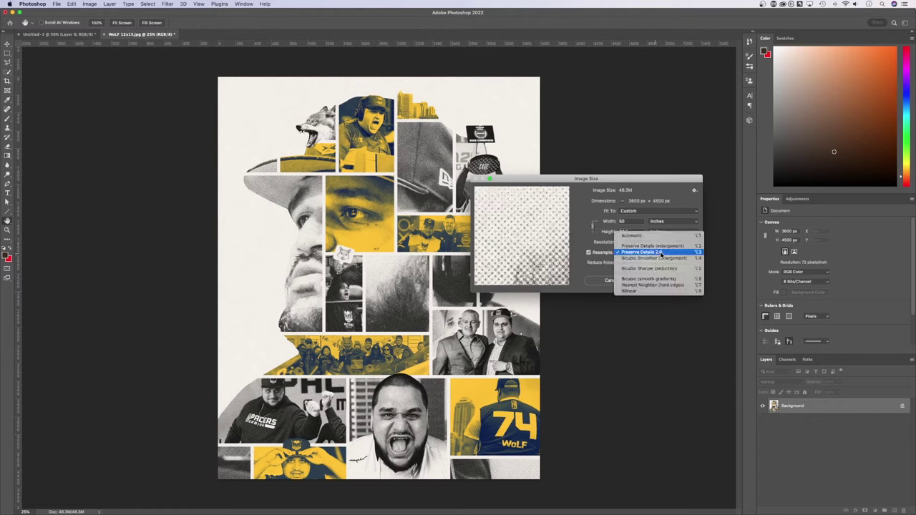
pyautogui.click(660, 182)
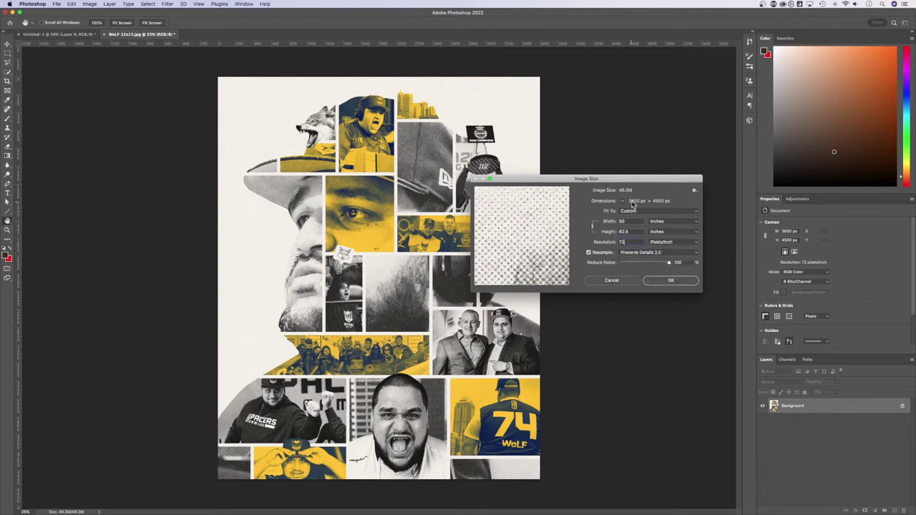
# With resampling on, enter 300 ppi, enlarging the poster to 15000 × 18750 px (804.7M)
pyautogui.doubleClick(629, 243)
pyautogui.write('300')
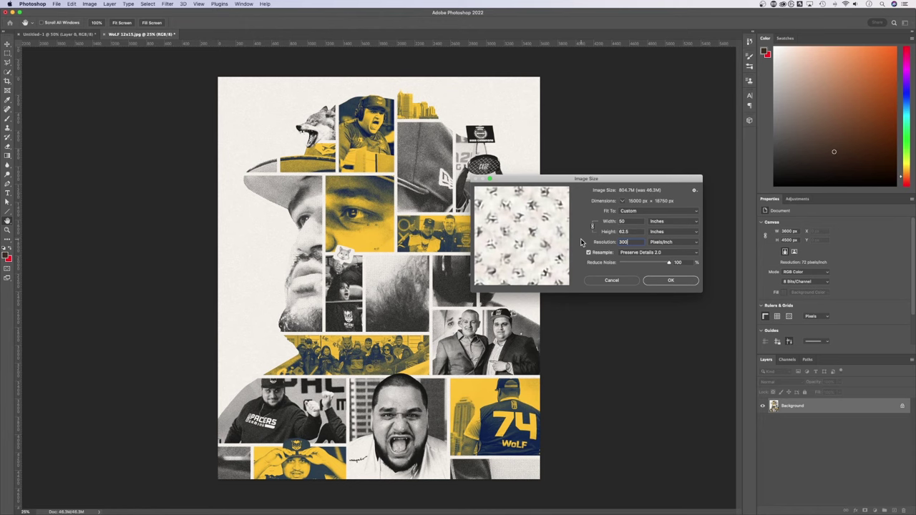
# Confirm the Image Size dialog to resample the poster to 15000 × 18750 px at 300 ppi
pyautogui.click(683, 281)
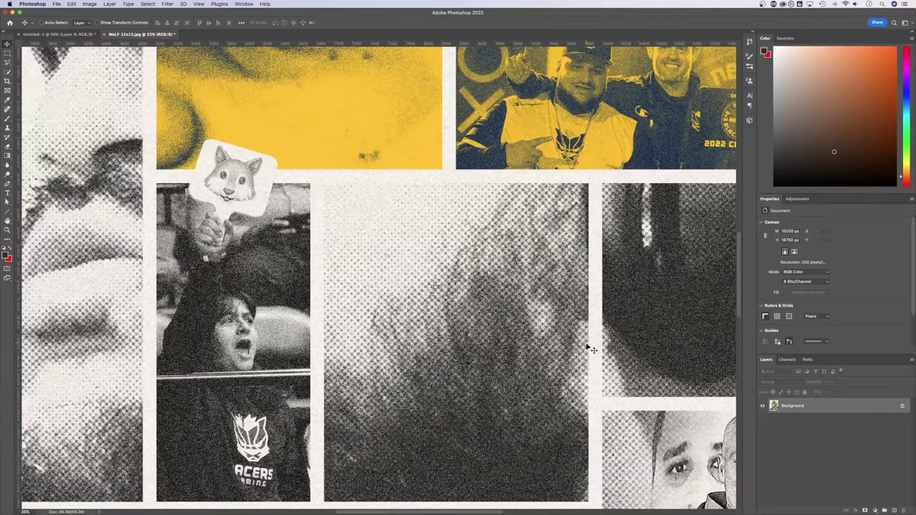
# Zoom to 100% and pan to the shouting face to inspect the halftone texture
pyautogui.press('super+minus')
pyautogui.press('super+minus')
pyautogui.press('super+minus')
pyautogui.press('super+minus')
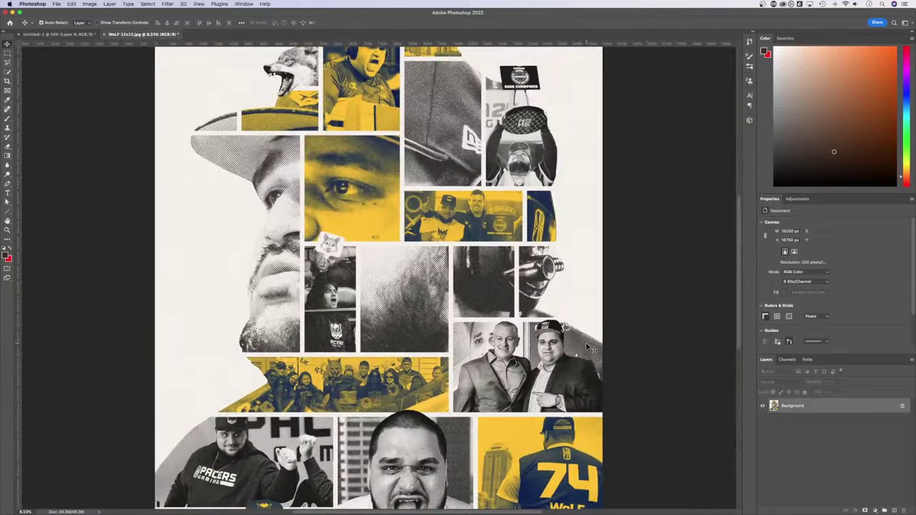
pyautogui.press('super+plus')
pyautogui.press('super+plus')
pyautogui.press('super+plus')
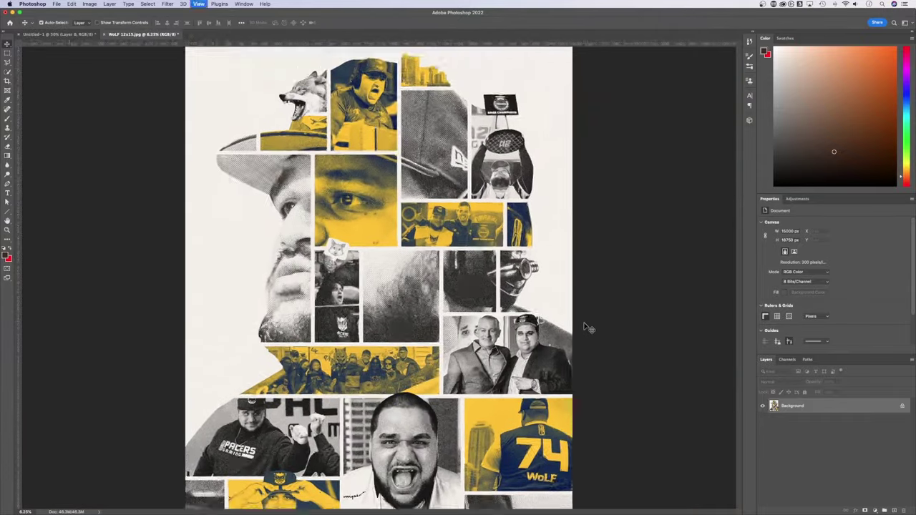
pyautogui.press('super+plus')
pyautogui.press('super+plus')
pyautogui.press('super+plus')
pyautogui.press('super+plus')
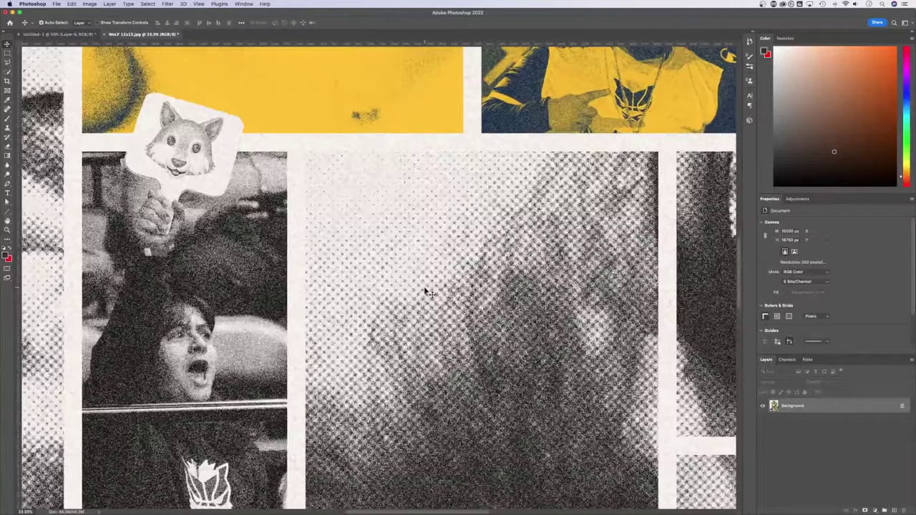
pyautogui.press('super+plus')
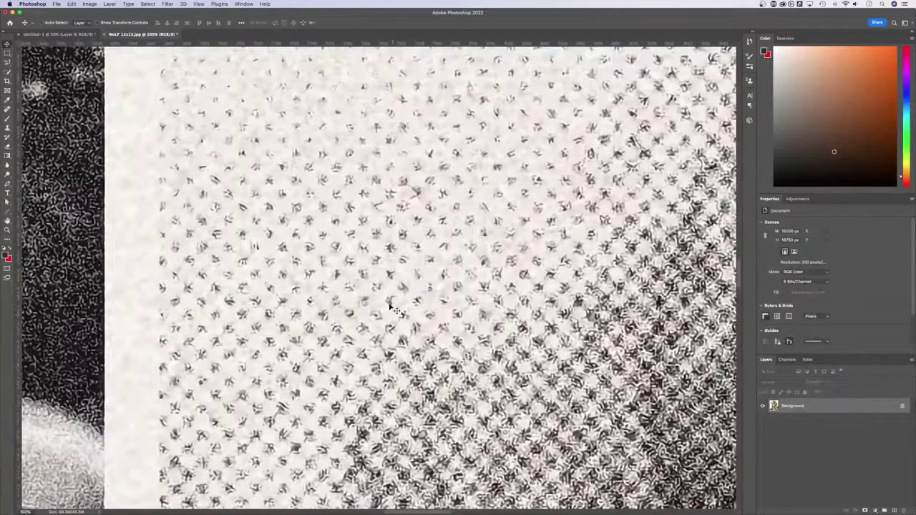
pyautogui.moveTo(225, 316); pyautogui.dragTo(595, 179)
# Scroll back out to an overview of the whole collage poster
pyautogui.hscroll(-10, 596, 179)
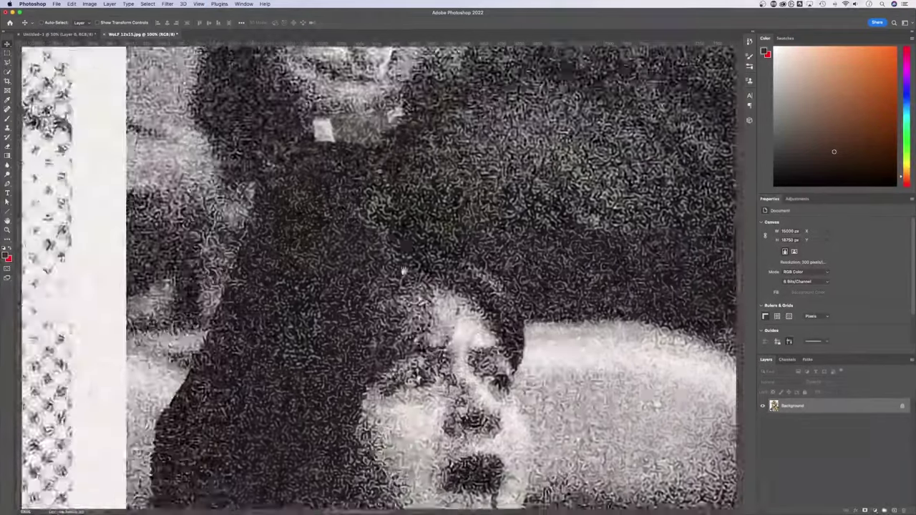
pyautogui.scroll(5, 361, 387)
pyautogui.scroll(6, 359, 388)
pyautogui.hscroll(4, 365, 376)
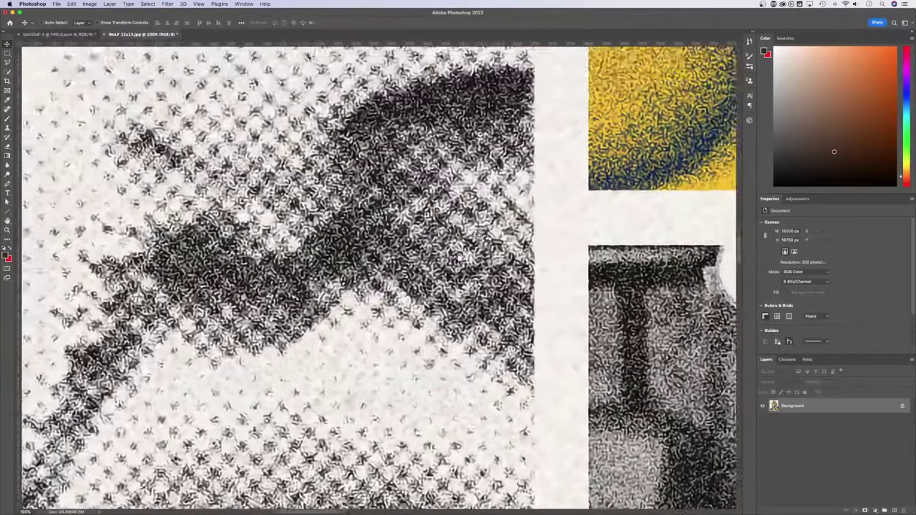
pyautogui.scroll(-10, 376, 349)
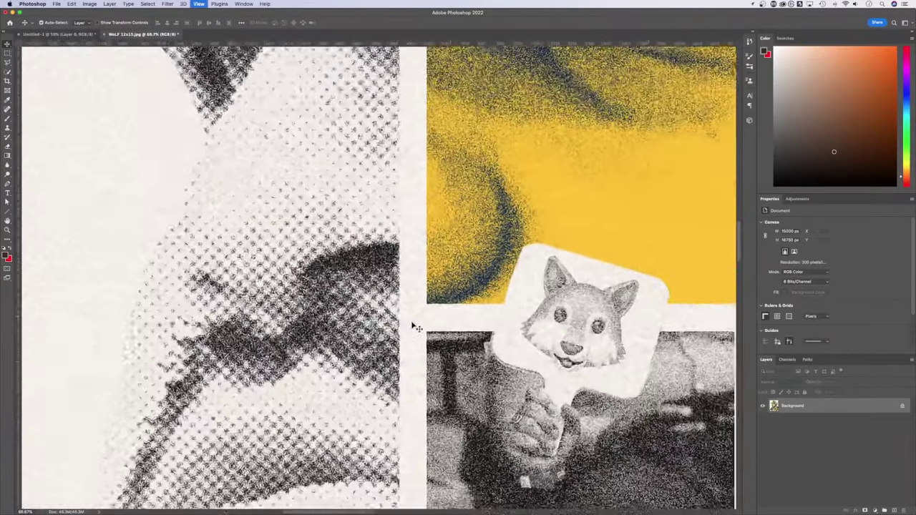
pyautogui.scroll(-8, 606, 321)
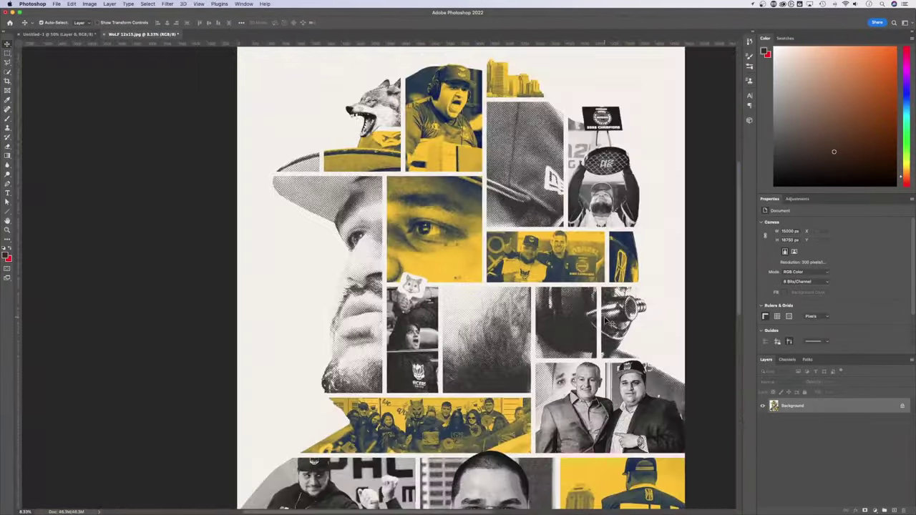